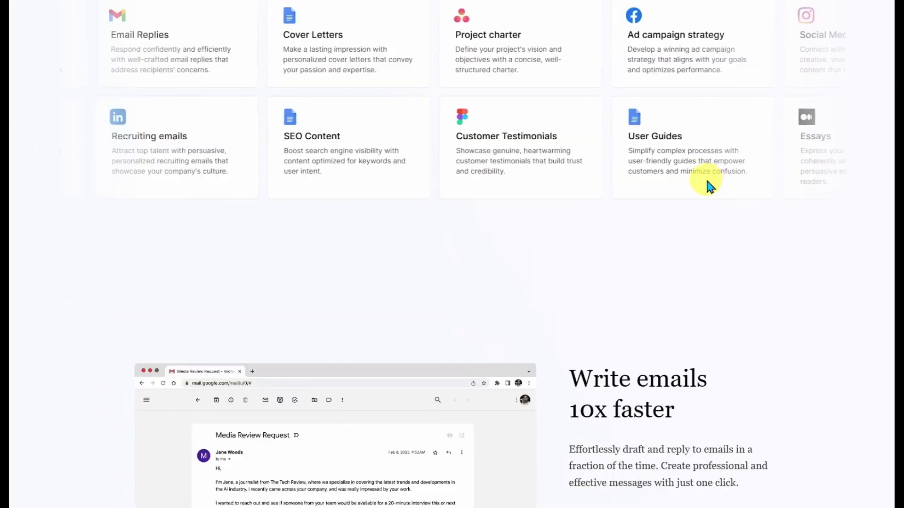
Look through the Voilà homepage sections on content templates, email writing and asking questions
scroll(706, 177, "down", 6)
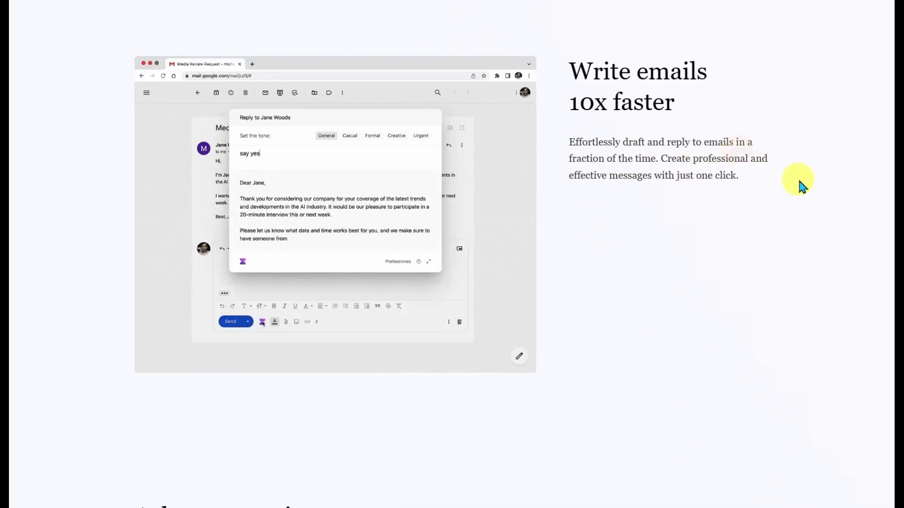
scroll(698, 192, "down", 8)
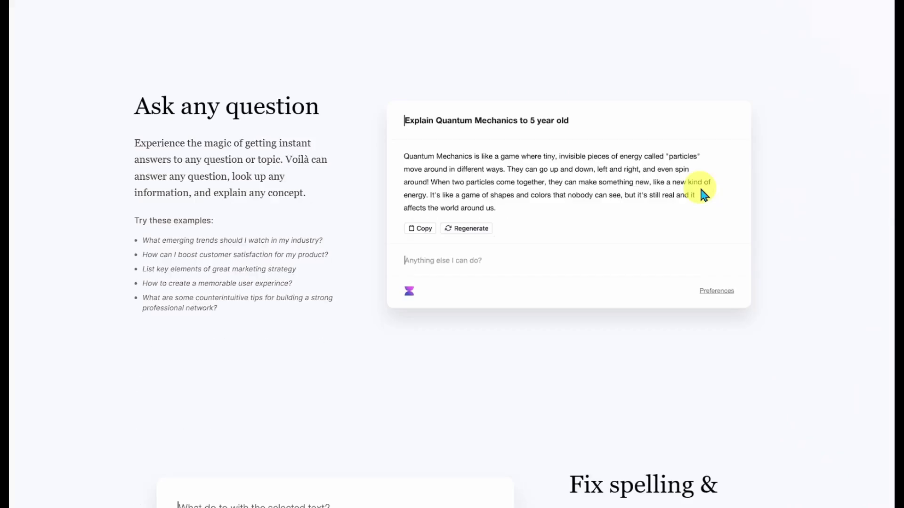
scroll(398, 168, "down", 6)
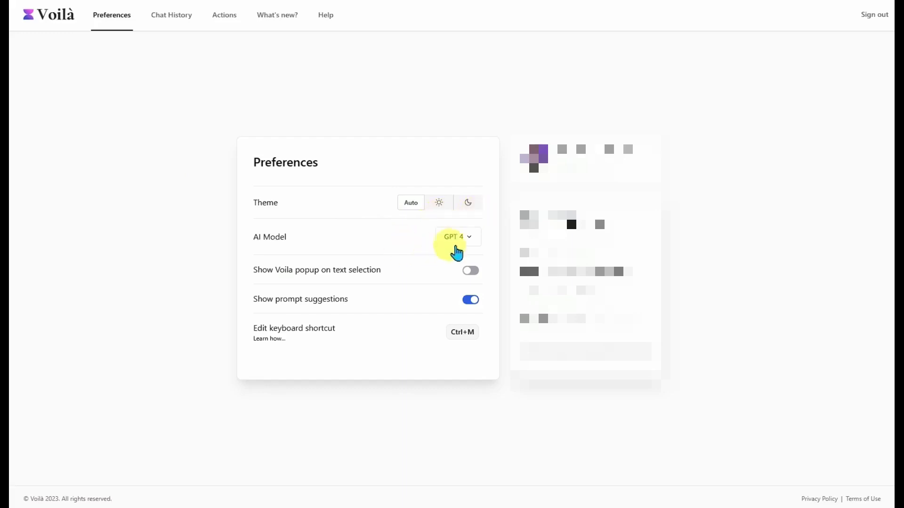
View the available AI model options in the Voilà preferences, leaving the selection as it is
left_click(471, 243)
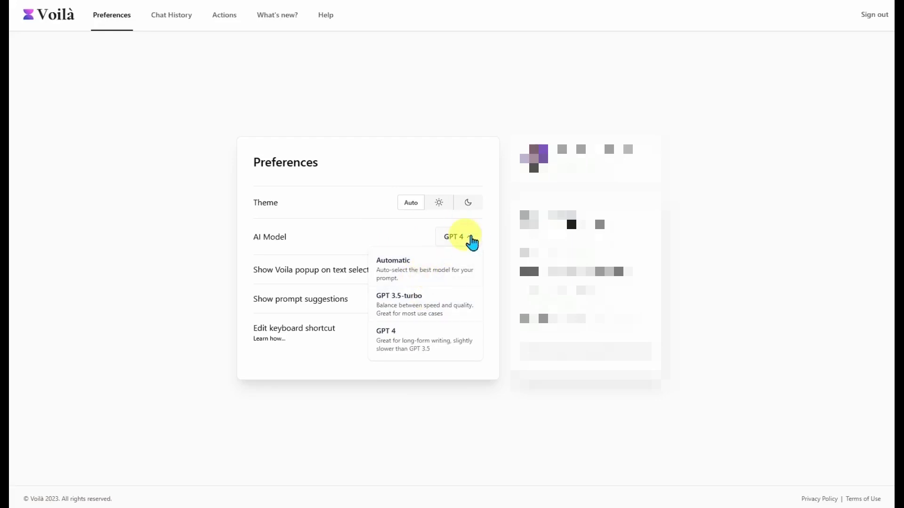
left_click(471, 242)
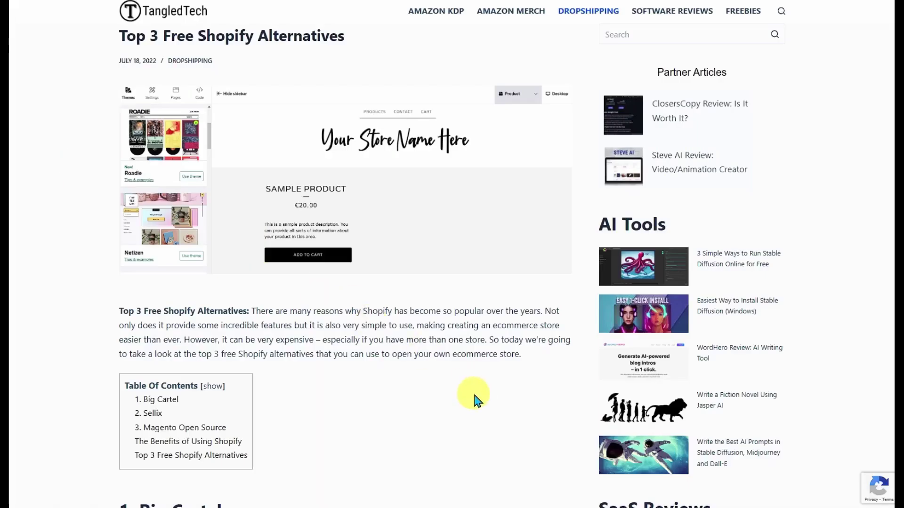
Open the Voilà assistant on the Shopify alternatives article, load the Facebook post template into the prompt, and clear it
key("ctrl+m")
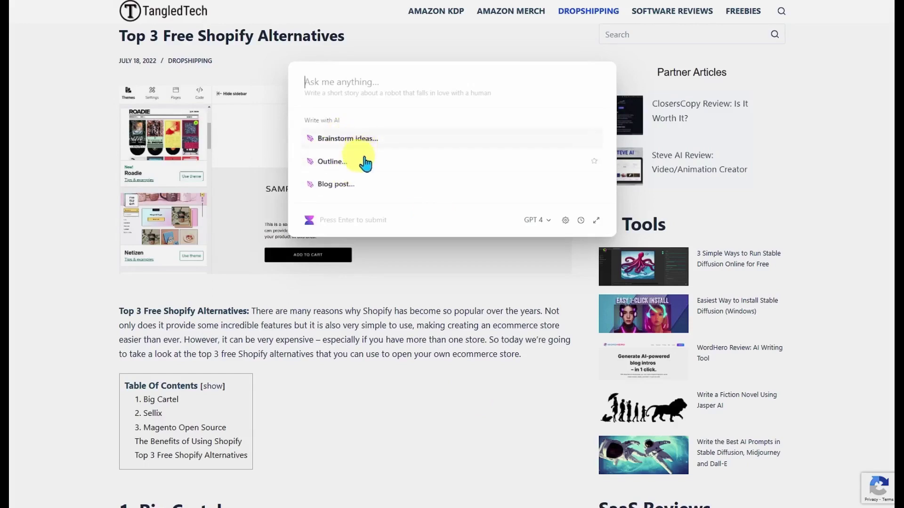
scroll(364, 167, "down", 1)
scroll(363, 165, "down", 6)
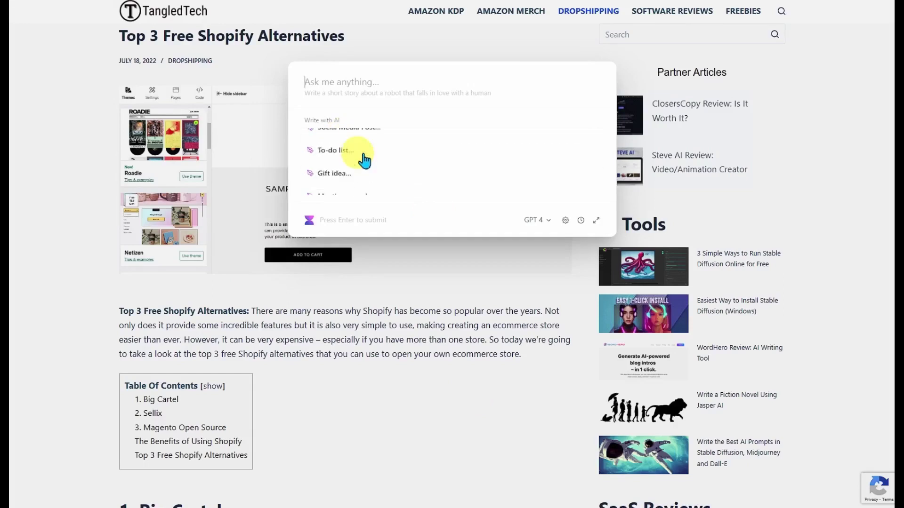
scroll(363, 167, "down", 1)
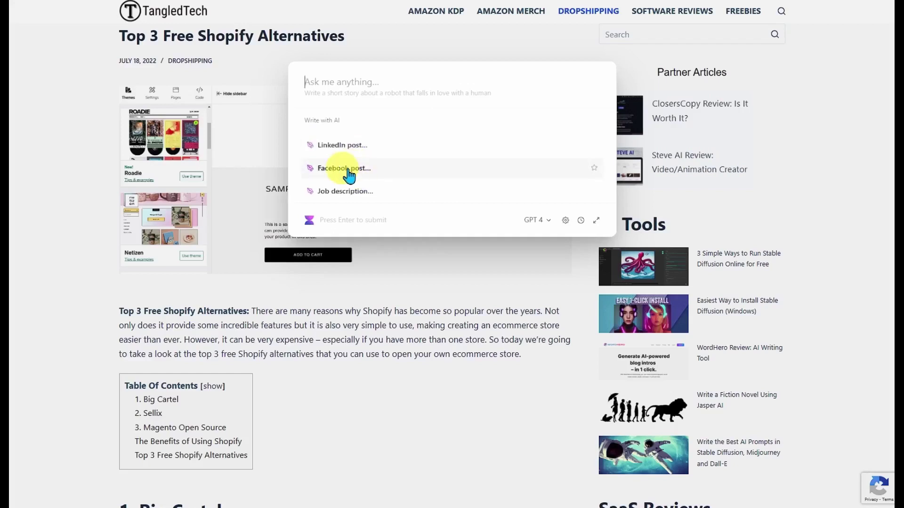
left_click(349, 170)
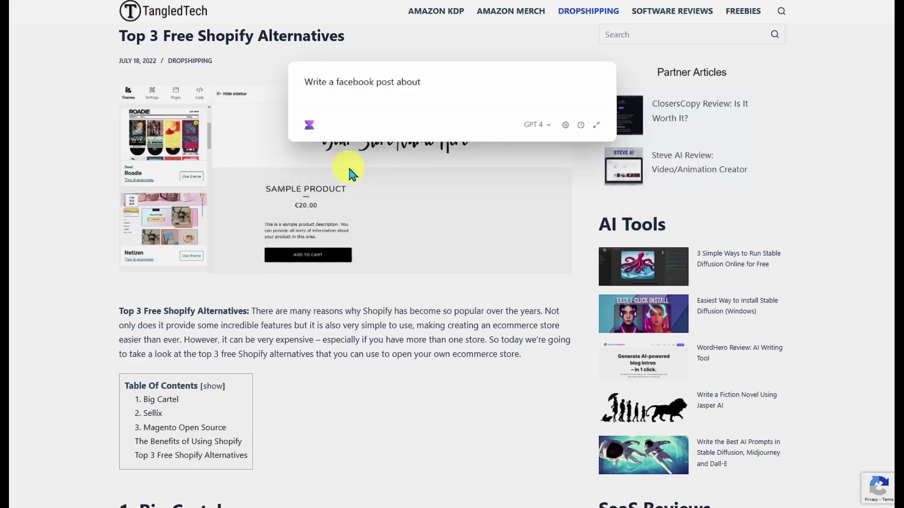
left_click(431, 85)
key("ctrl+a")
key("BackSpace")
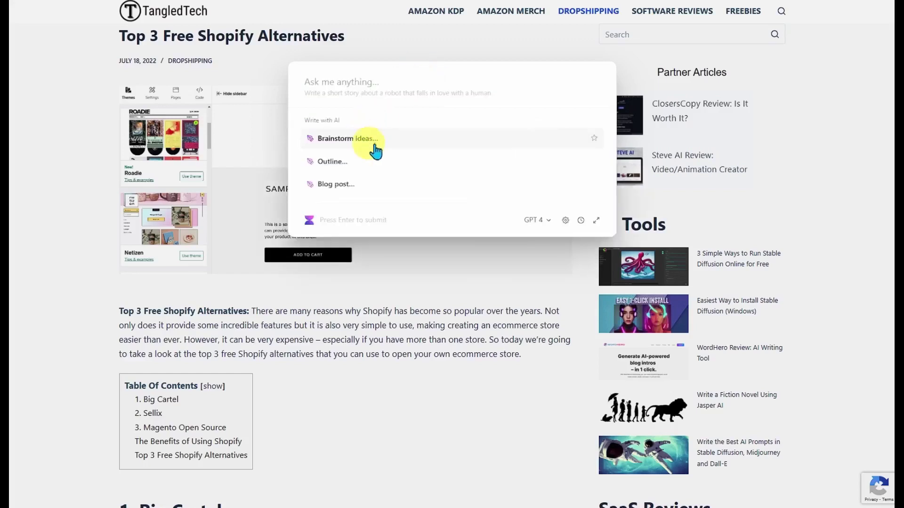
Browse the assistant's list of writing templates and close the assistant
scroll(370, 148, "down", 2)
scroll(377, 158, "down", 1)
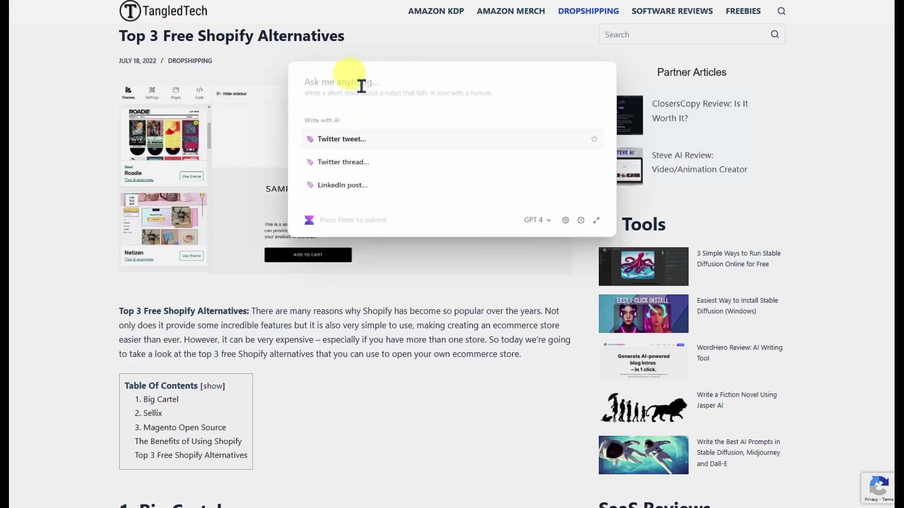
scroll(369, 160, "down", 3)
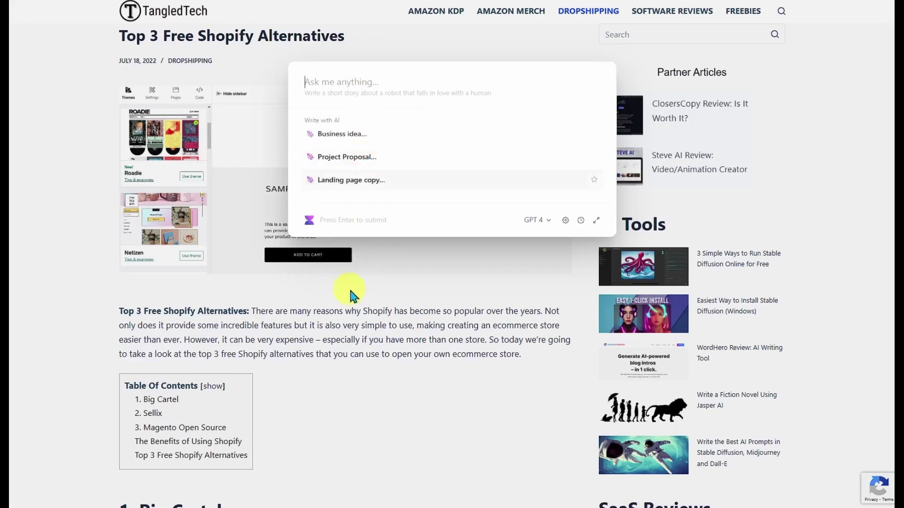
left_click(329, 332)
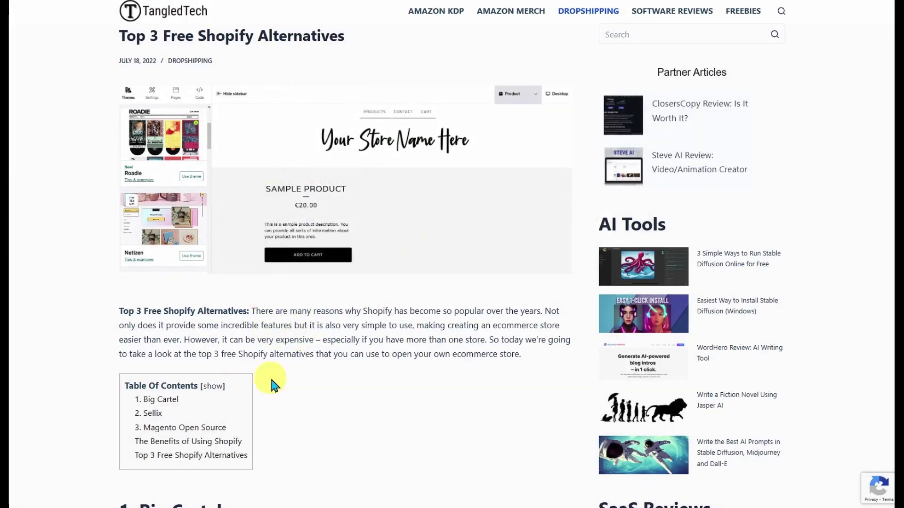
Select the article's introductory paragraph and run the assistant's Improve writing action on it
left_click_drag(252, 309, 520, 354)
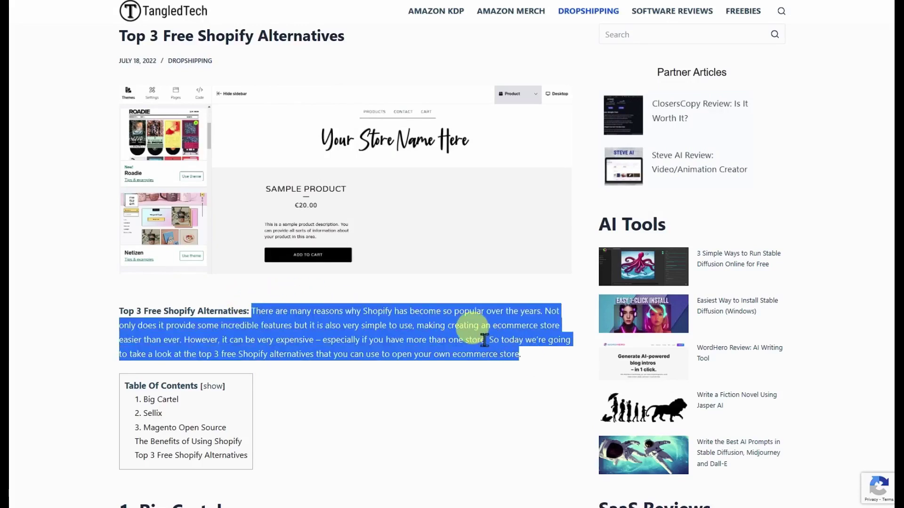
key("alt+j")
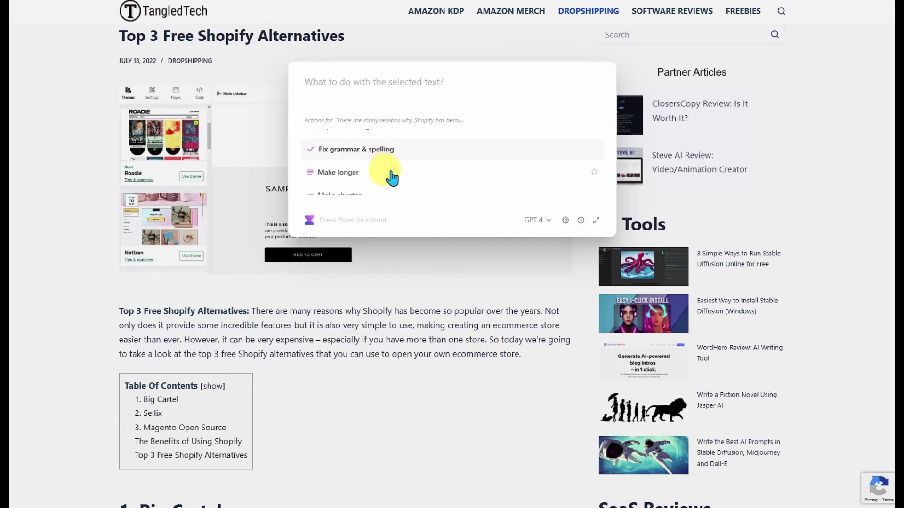
scroll(377, 177, "down", 2)
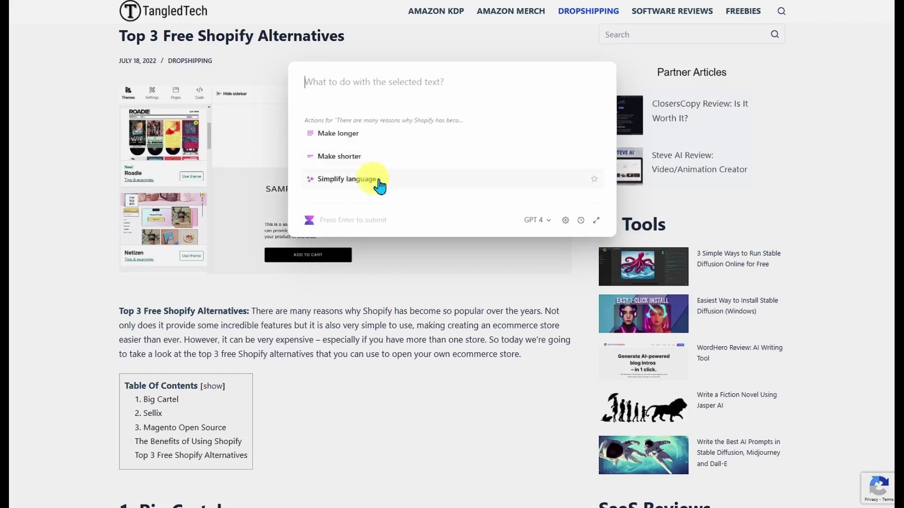
scroll(375, 182, "down", 3)
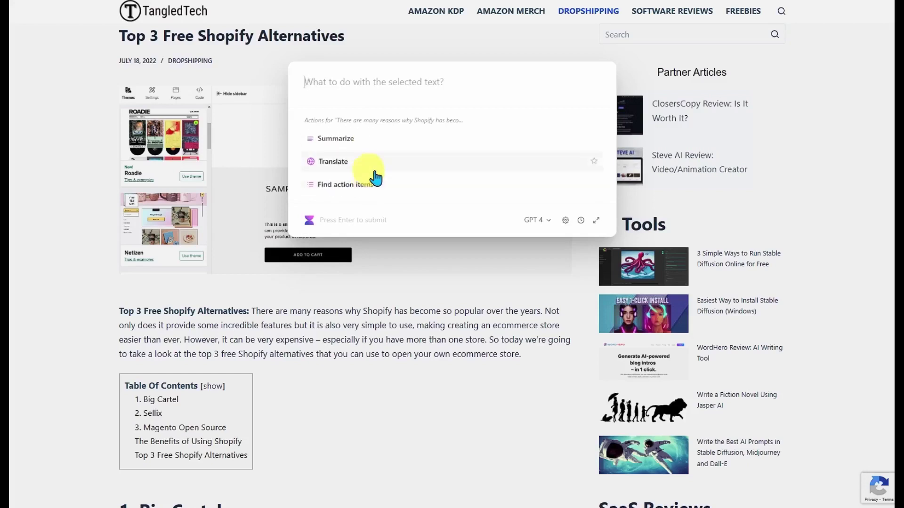
scroll(373, 177, "up", 5)
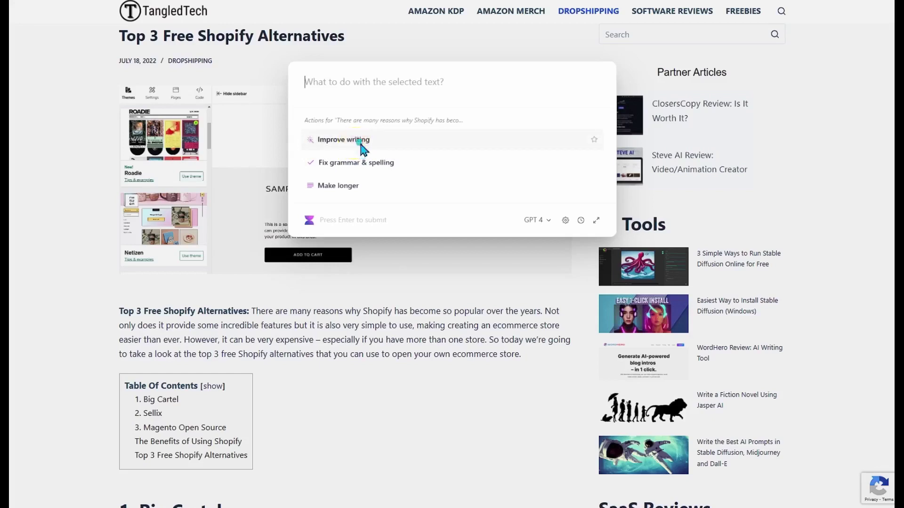
left_click(361, 149)
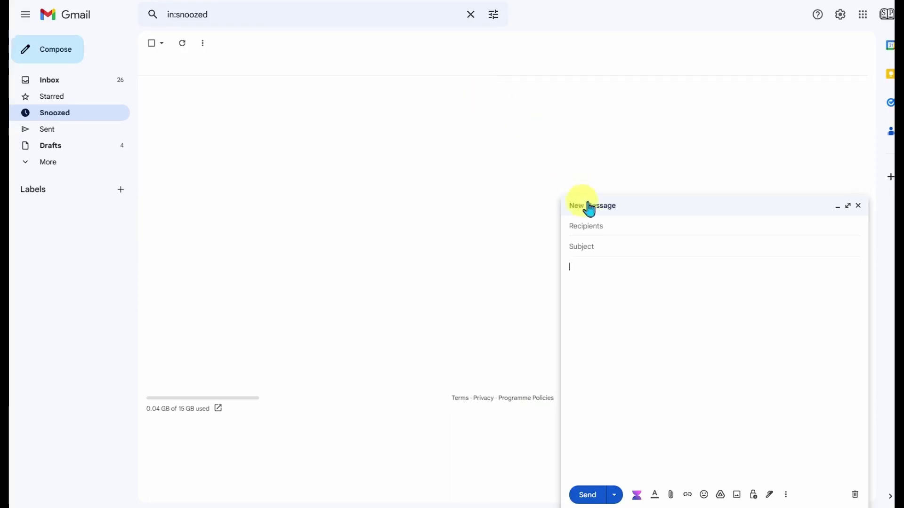
Generate an email draft with Voilà in Gmail, using the Formal tone and asking the recipient for the outstanding $500, and close the assistant
left_click(637, 497)
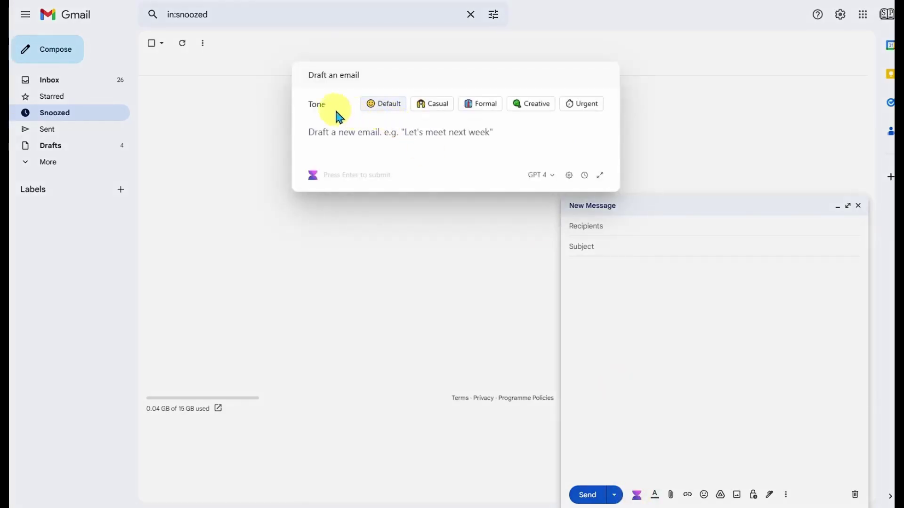
left_click(485, 109)
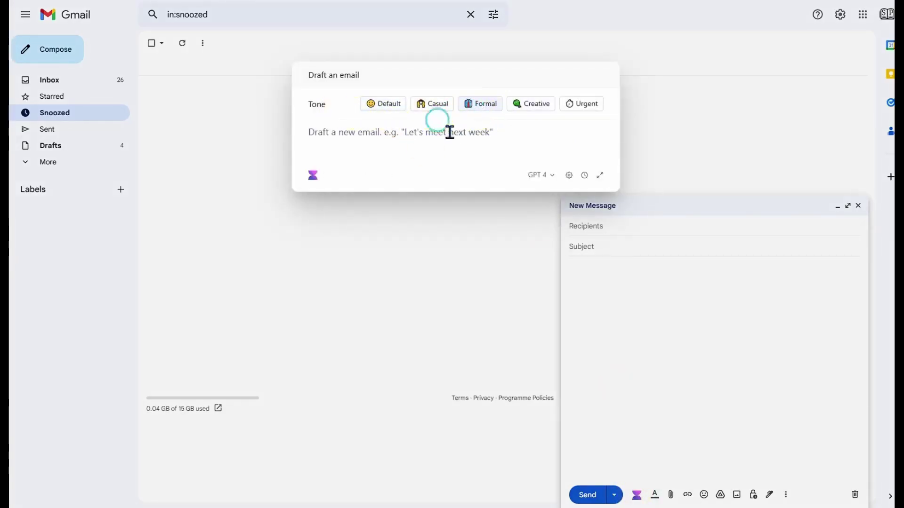
left_click(450, 134)
type("Email Sharon asking for the outstanding $500.")
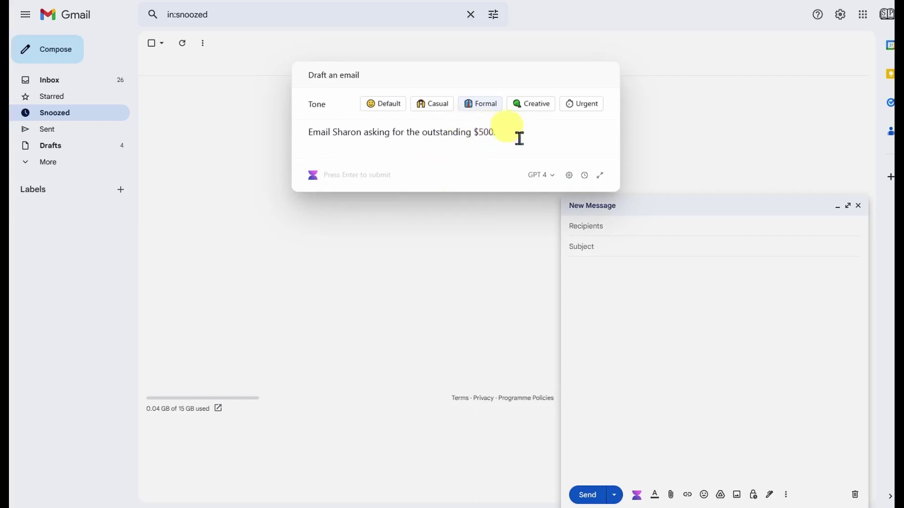
key("Return")
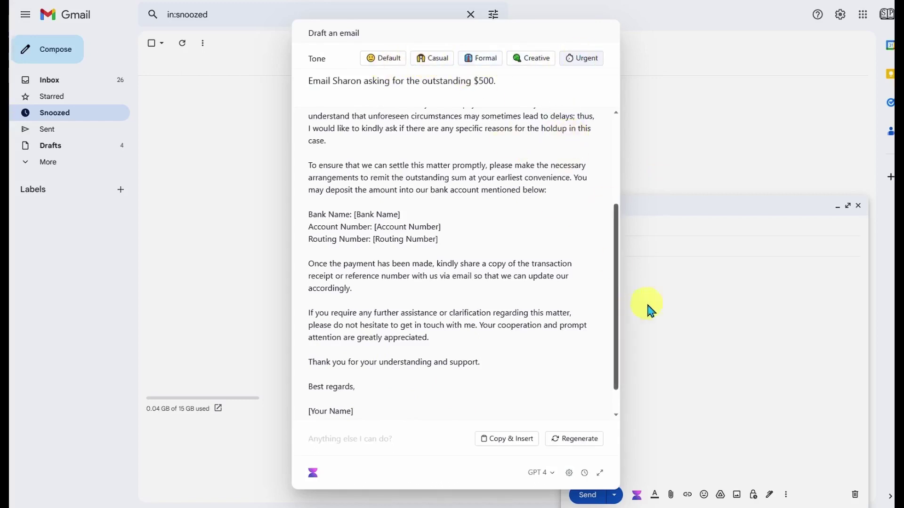
left_click(660, 277)
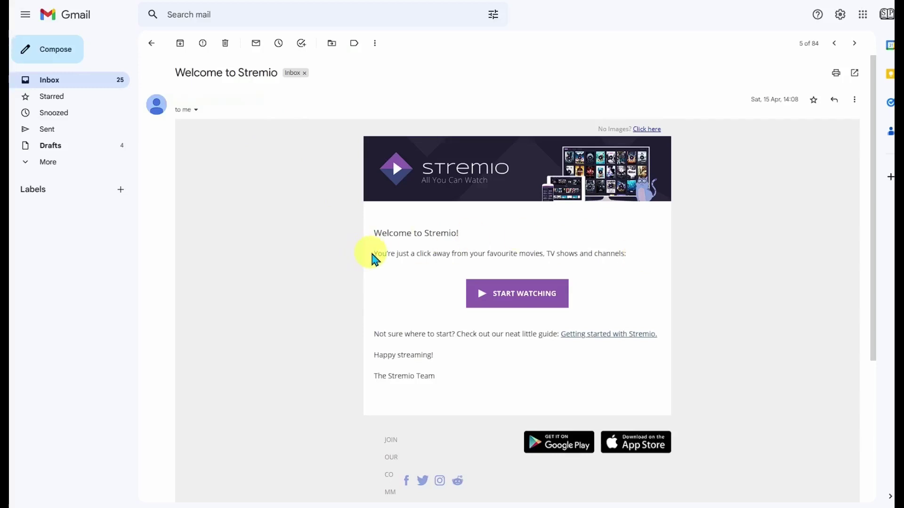
Select the Stremio welcome email's text, generate a response with "reply saying thanks and asking about future upcoming features", and close the assistant
left_click_drag(373, 234, 551, 377)
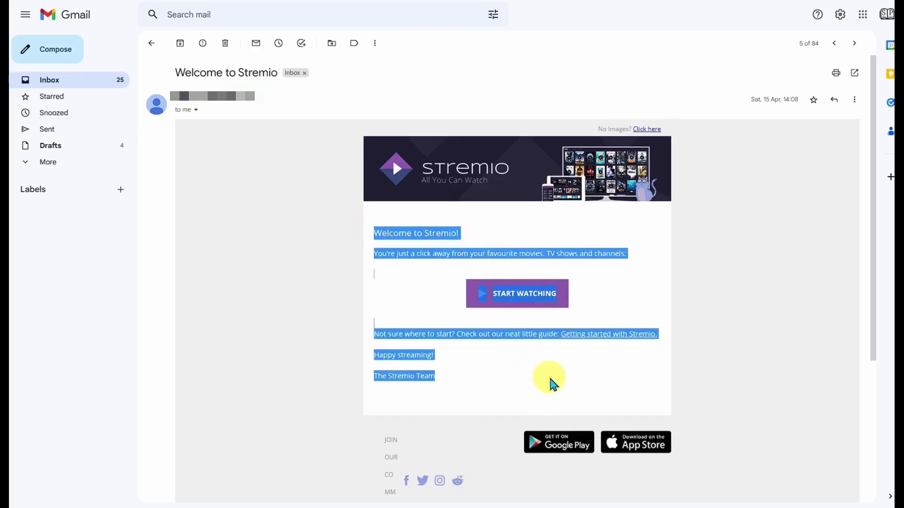
key("alt+j")
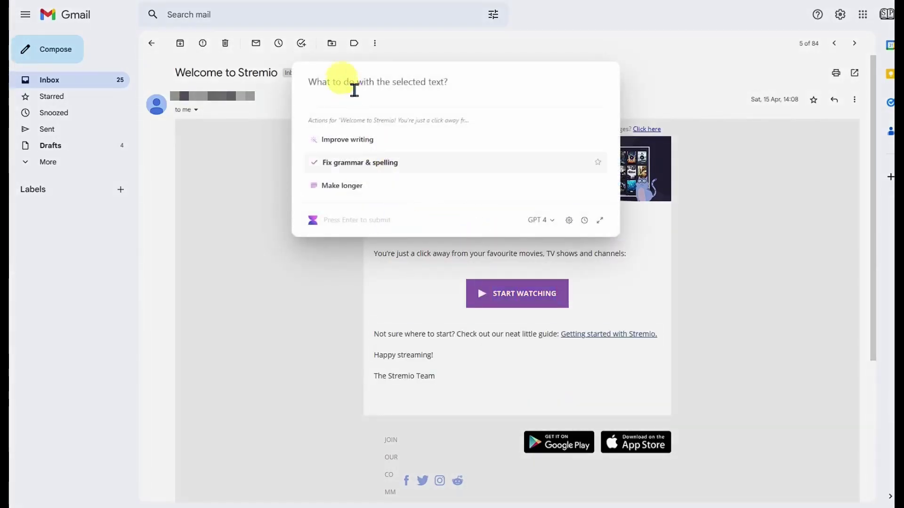
left_click(348, 76)
type("reply saying tha")
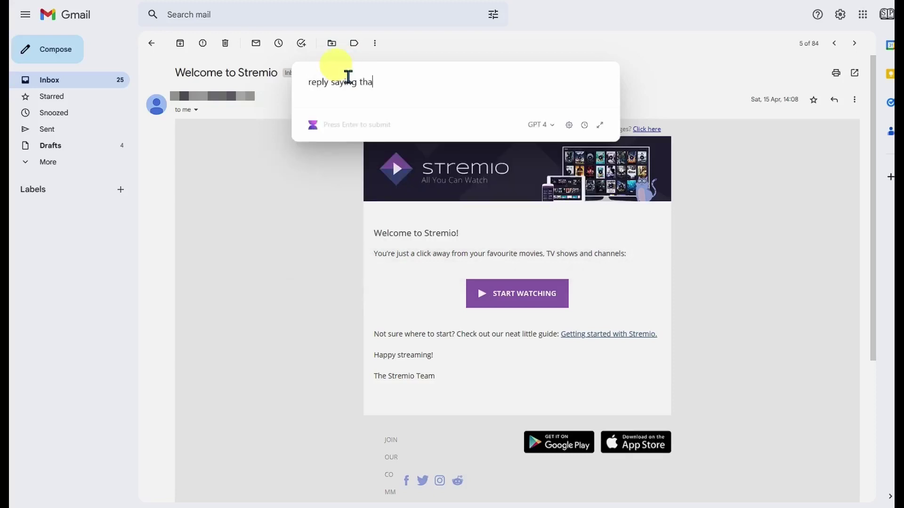
type("nks and asking about future upc")
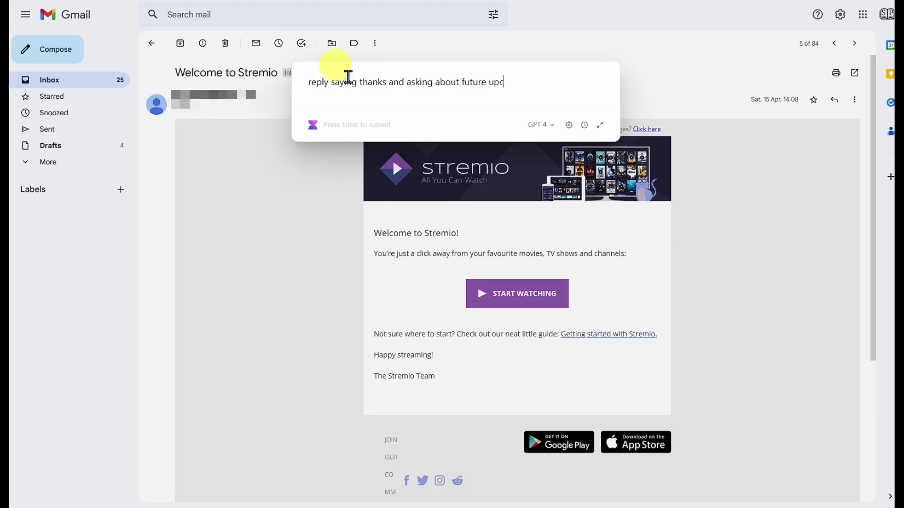
type("oming features")
key("Return")
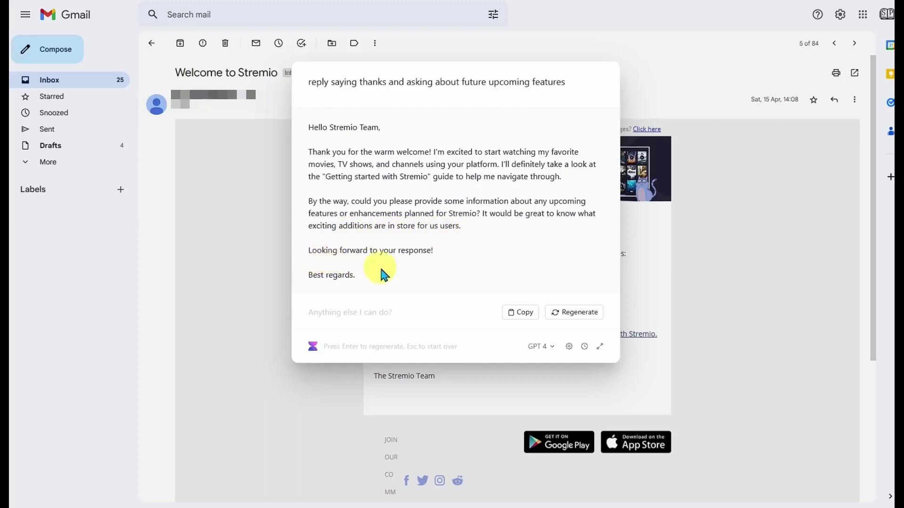
left_click(354, 282)
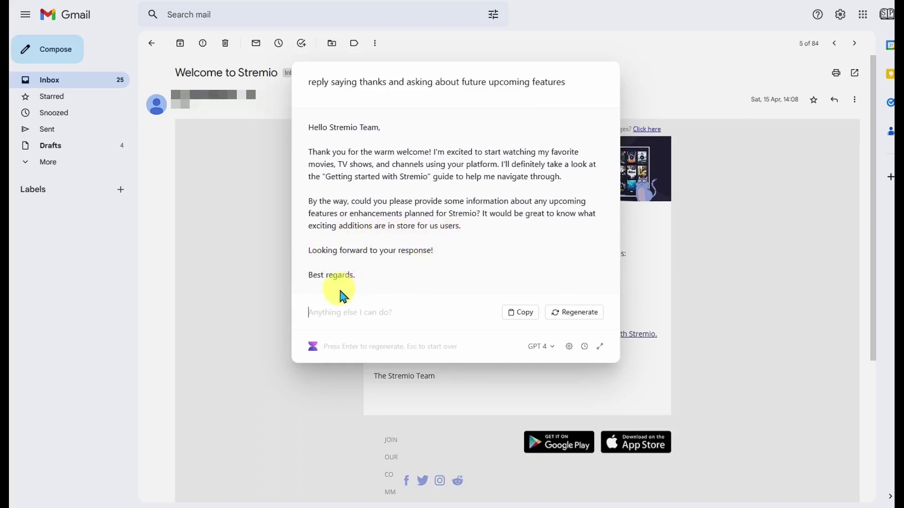
left_click(733, 296)
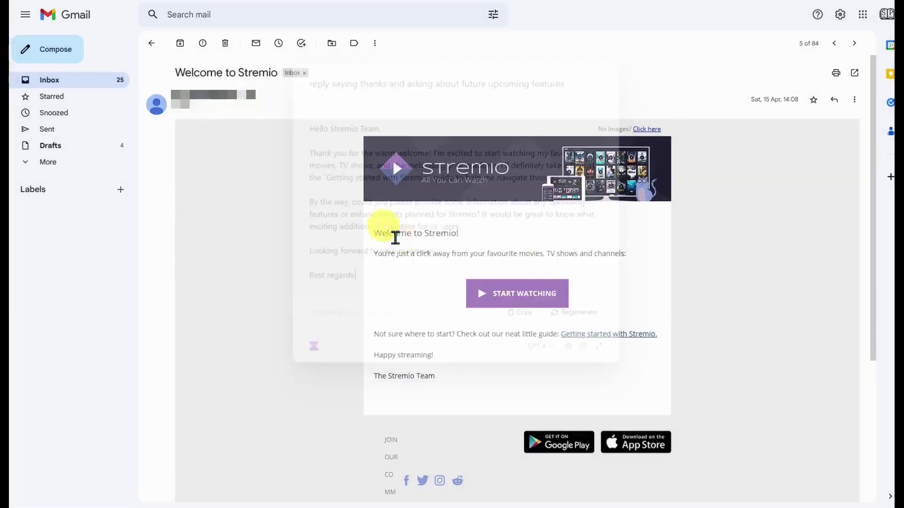